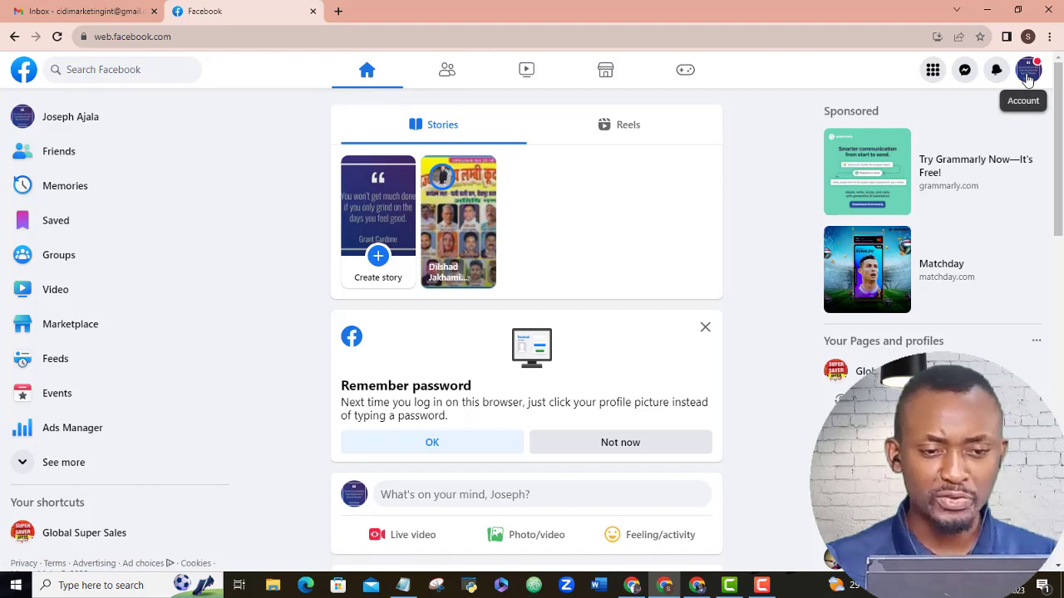
Go to Facebook Settings & privacy > Settings and dismiss the Accounts Centre notice.
{"action": "left_click", "coordinate": [1028, 73]}
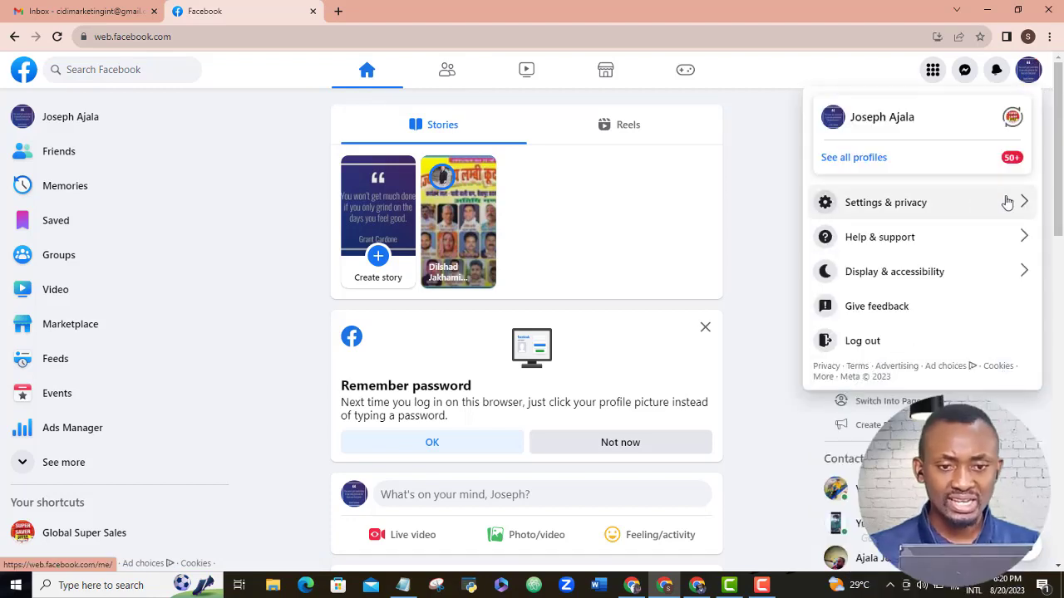
{"action": "left_click", "coordinate": [1007, 205]}
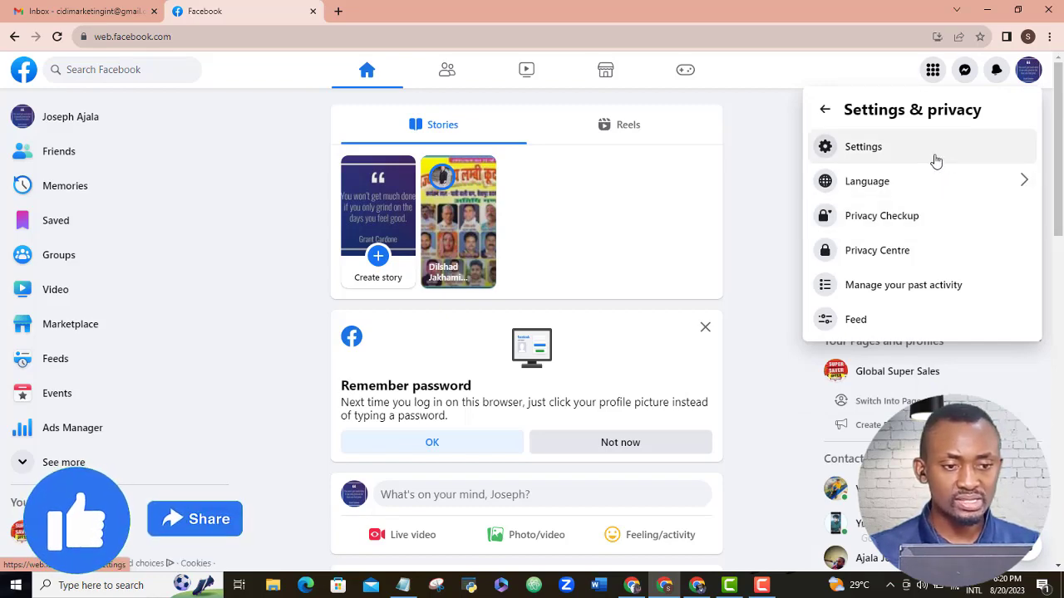
{"action": "left_click", "coordinate": [936, 161]}
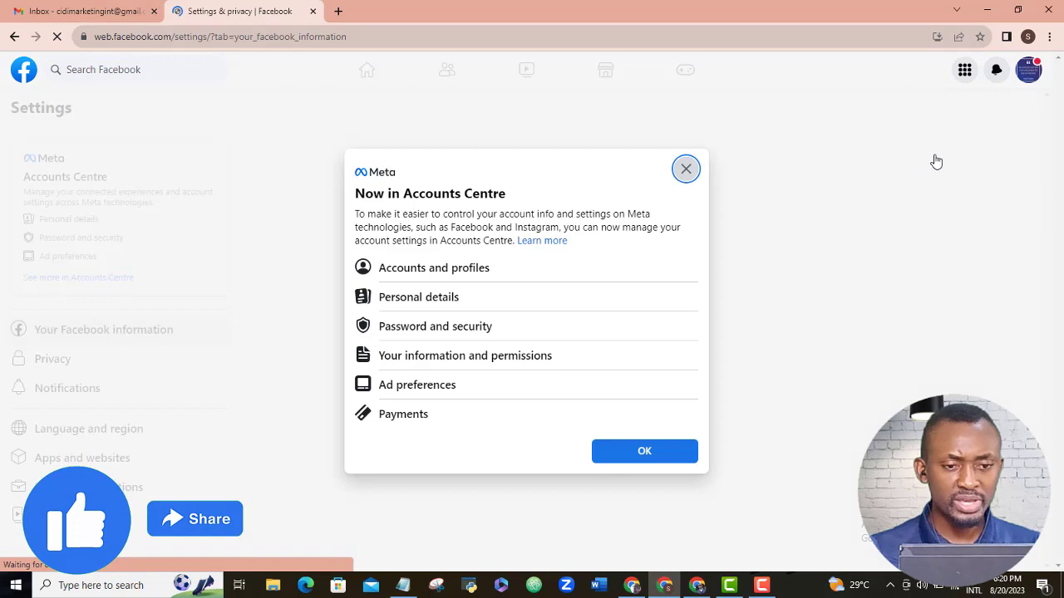
{"action": "left_click", "coordinate": [620, 460]}
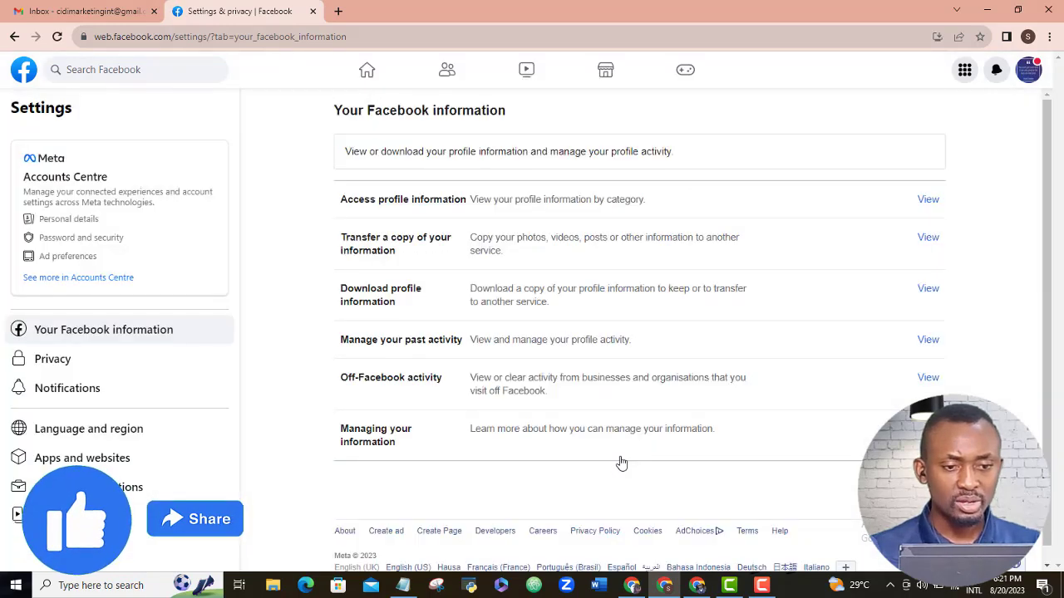
Open Accounts Centre in a new tab and view Personal details.
{"action": "right_click", "coordinate": [125, 279]}
{"action": "left_click", "coordinate": [136, 291]}
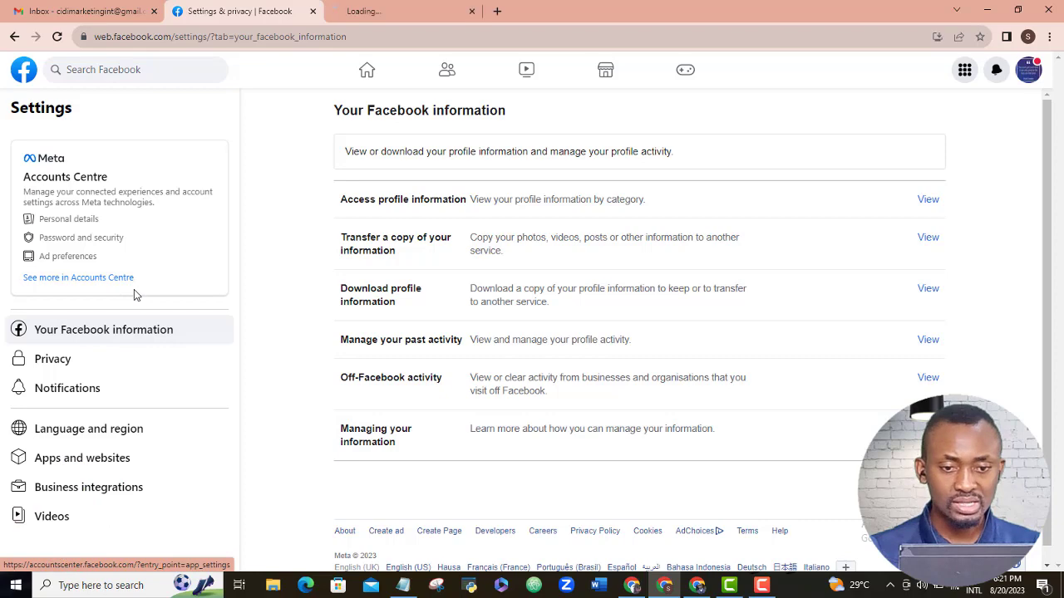
{"action": "left_click", "coordinate": [410, 5]}
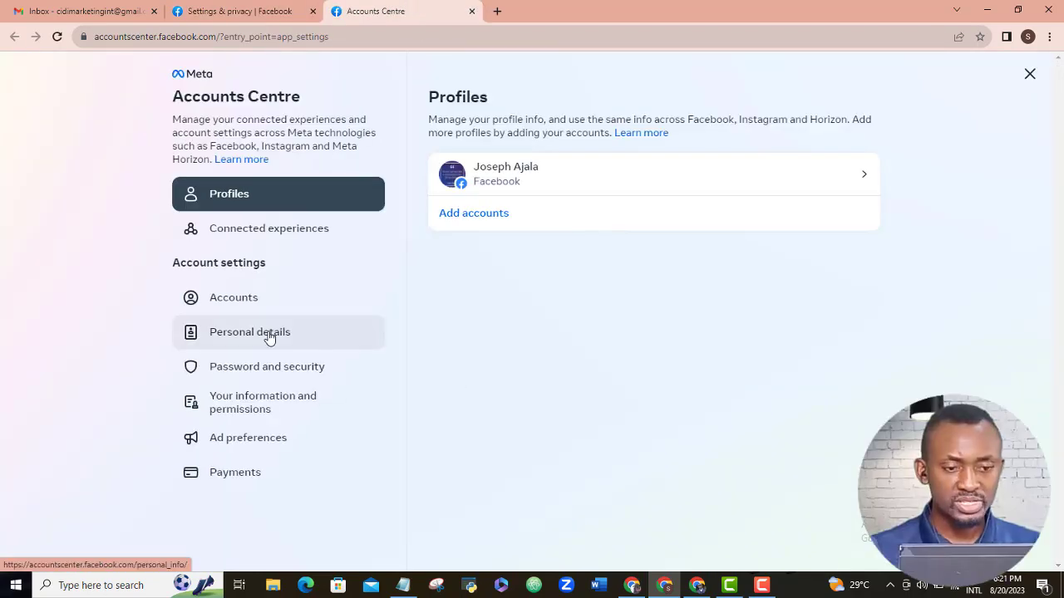
{"action": "left_click", "coordinate": [268, 334]}
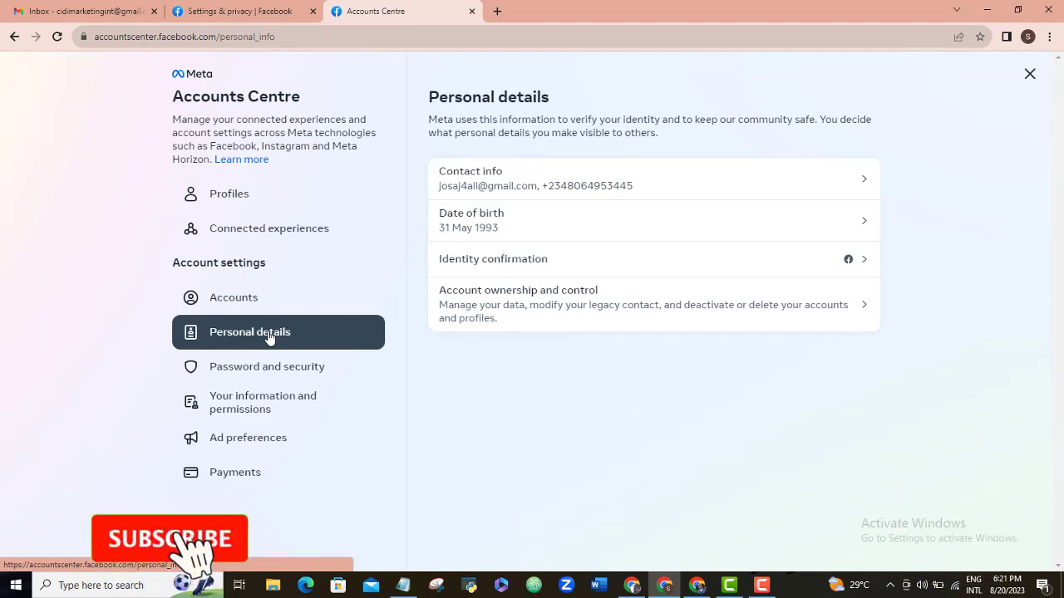
Start identity confirmation for running ads about social issues, elections or politics.
{"action": "left_click", "coordinate": [861, 267]}
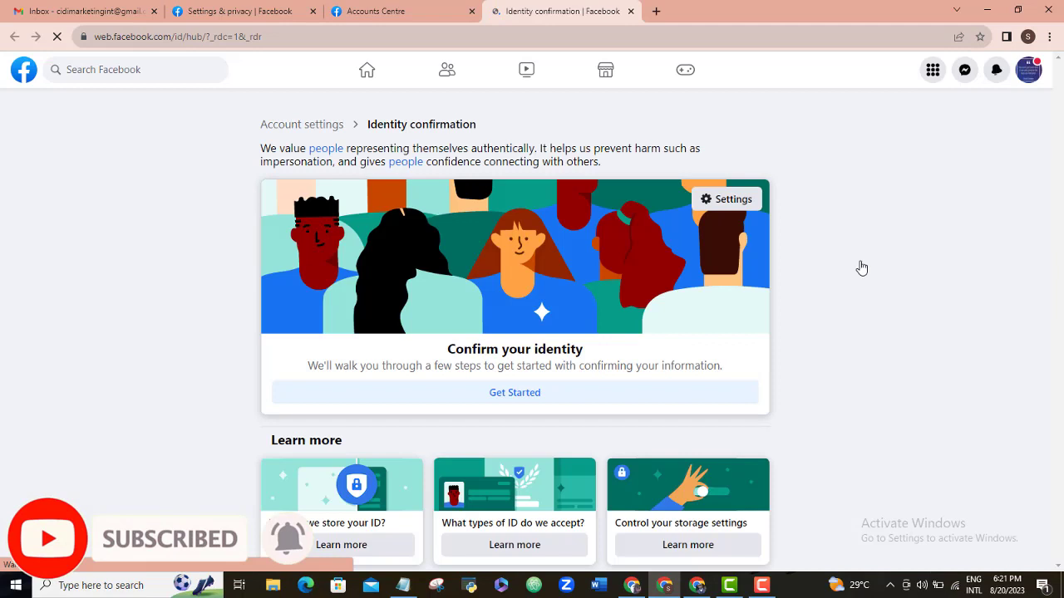
{"action": "left_click", "coordinate": [519, 398]}
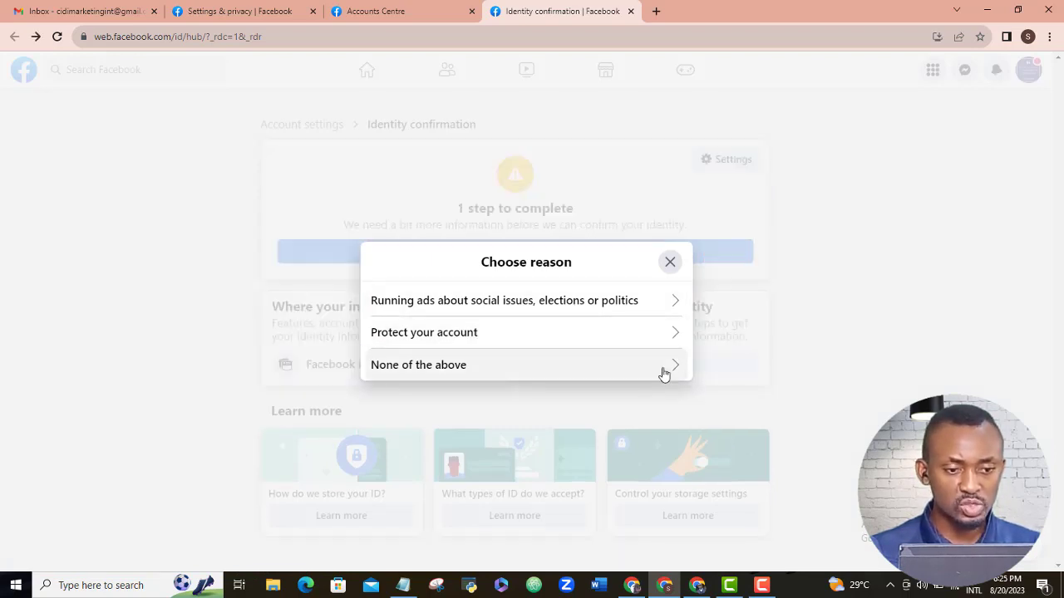
{"action": "left_click", "coordinate": [673, 306]}
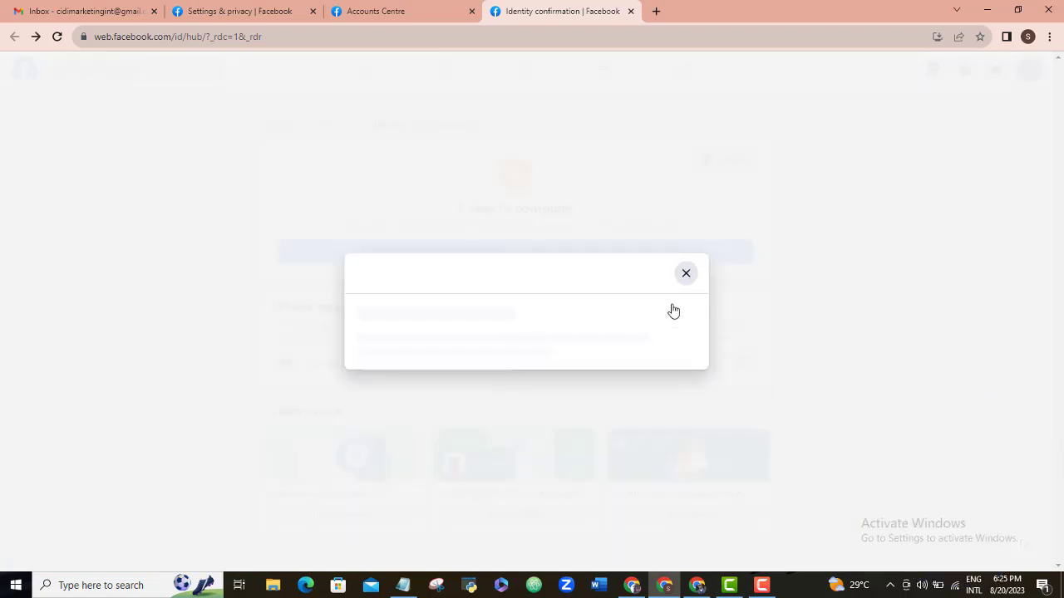
Select Nigeria as the ad country and confirm proceeding with identity verification.
{"action": "left_click", "coordinate": [669, 447]}
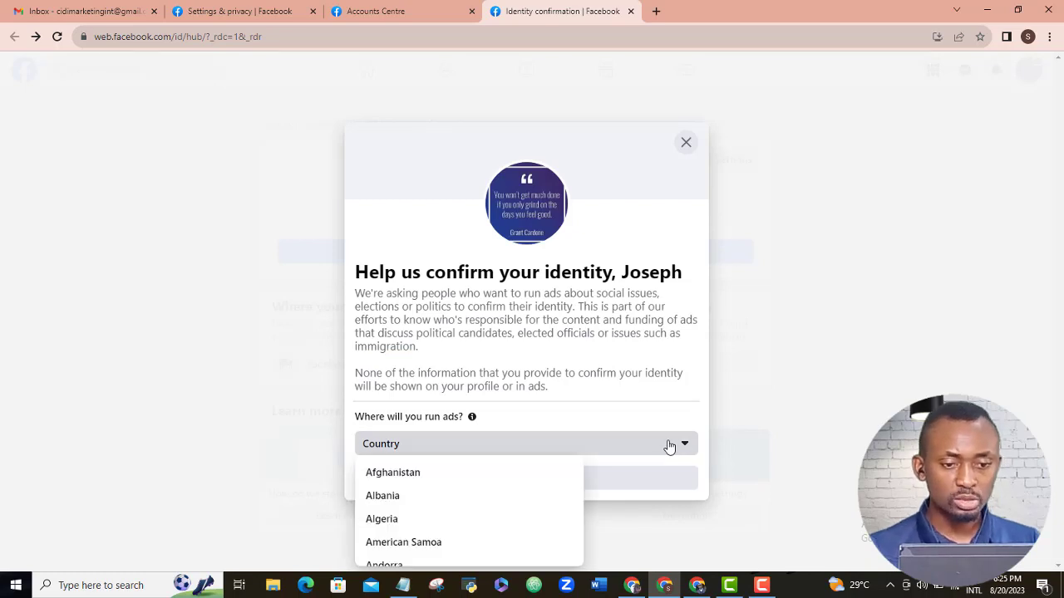
{"action": "key", "text": "n"}
{"action": "key", "text": "Down"}
{"action": "key", "text": "Down"}
{"action": "key", "text": "Down"}
{"action": "key", "text": "Down"}
{"action": "key", "text": "Down"}
{"action": "key", "text": "Down"}
{"action": "key", "text": "Down"}
{"action": "key", "text": "Down"}
{"action": "key", "text": "Down"}
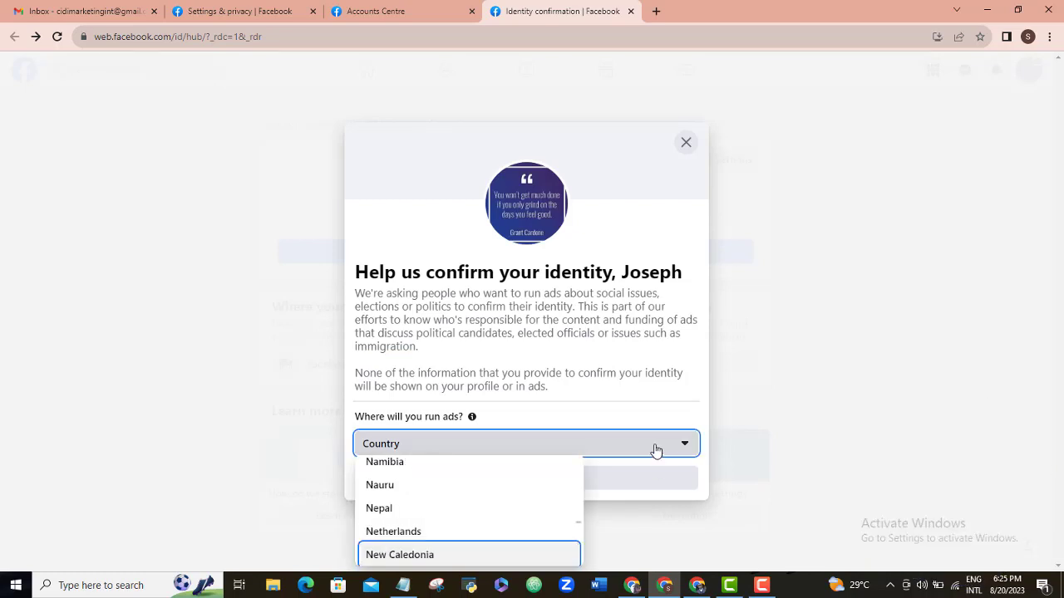
{"action": "left_click", "coordinate": [508, 532]}
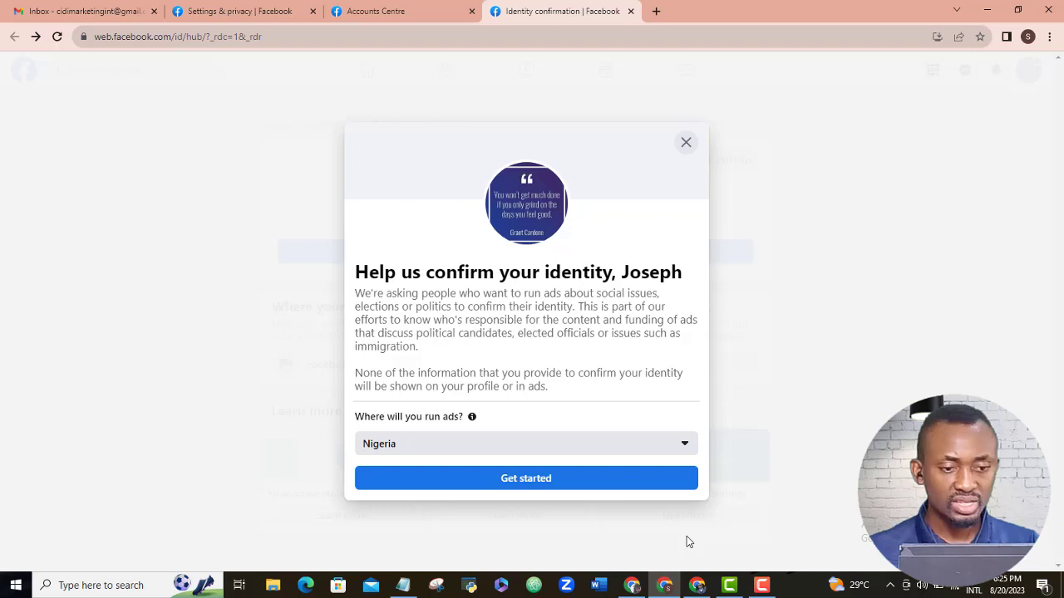
{"action": "left_click", "coordinate": [571, 481]}
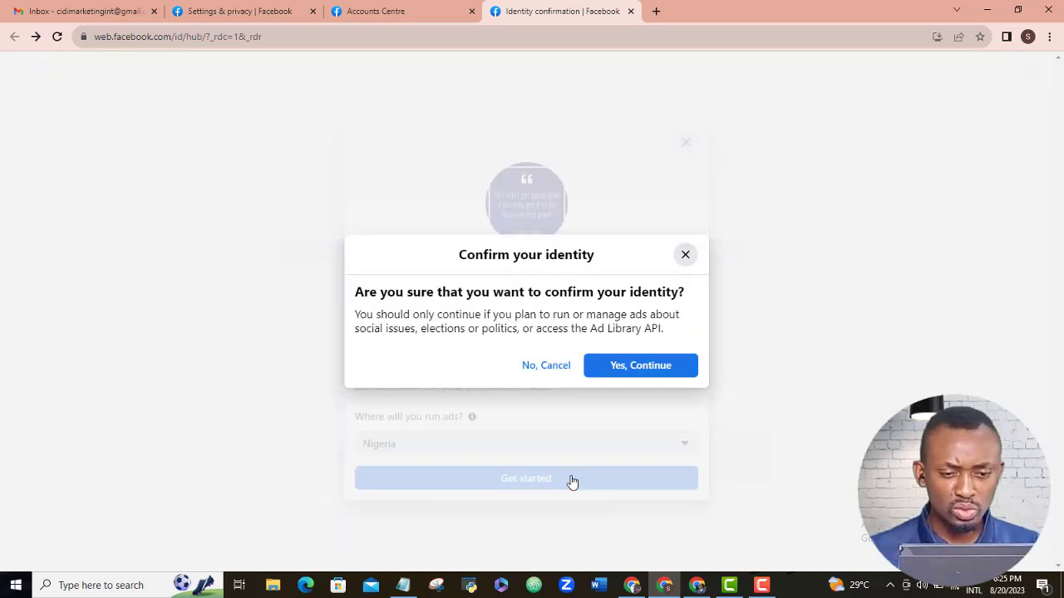
{"action": "left_click", "coordinate": [640, 365]}
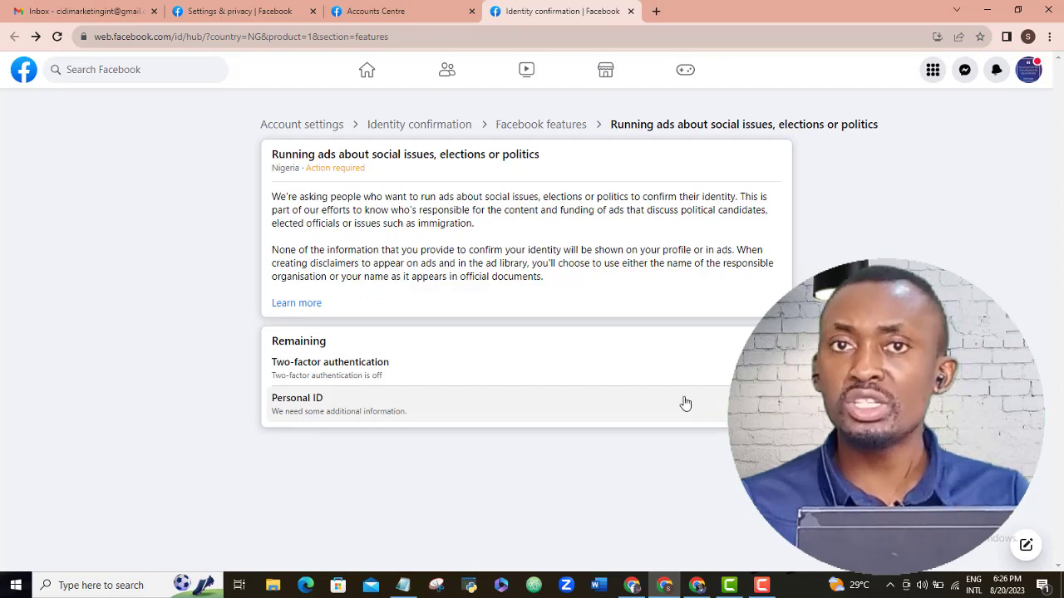
Begin two-factor authentication setup and submit the user's mobile phone number.
{"action": "left_click", "coordinate": [705, 383]}
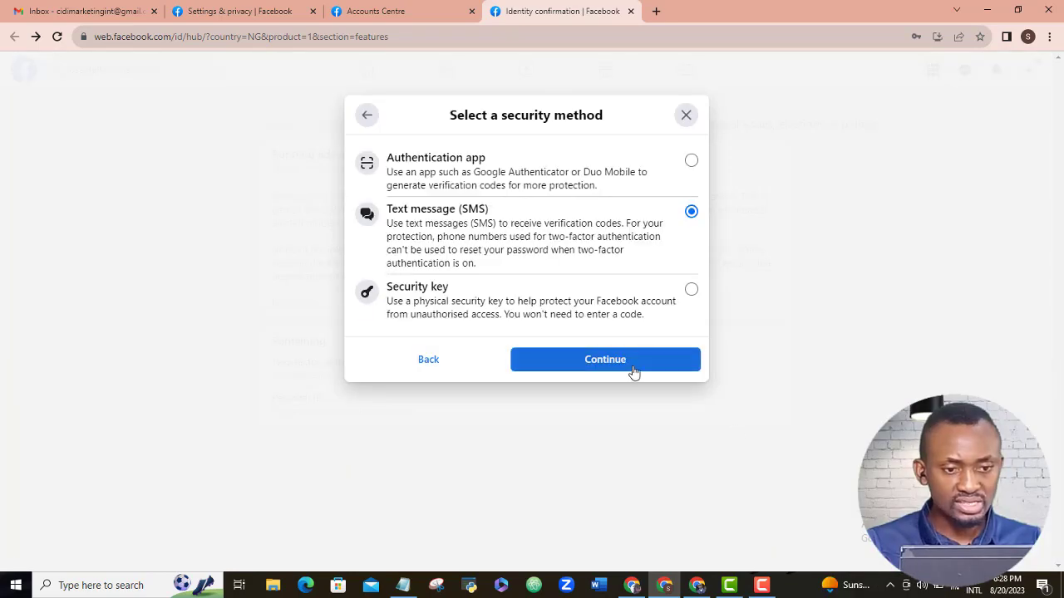
{"action": "left_click", "coordinate": [631, 366]}
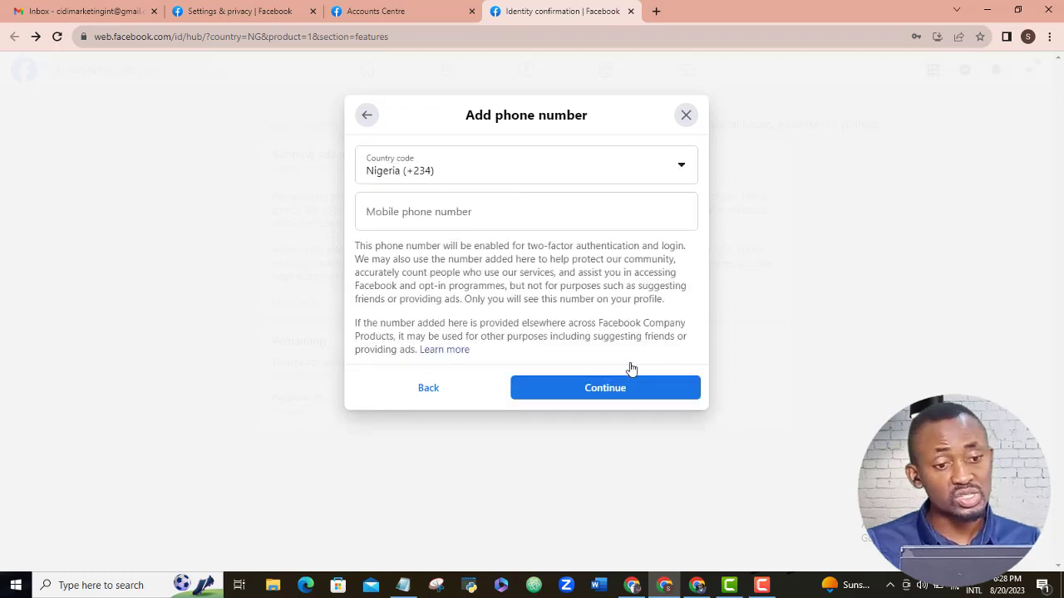
{"action": "left_click", "coordinate": [476, 211]}
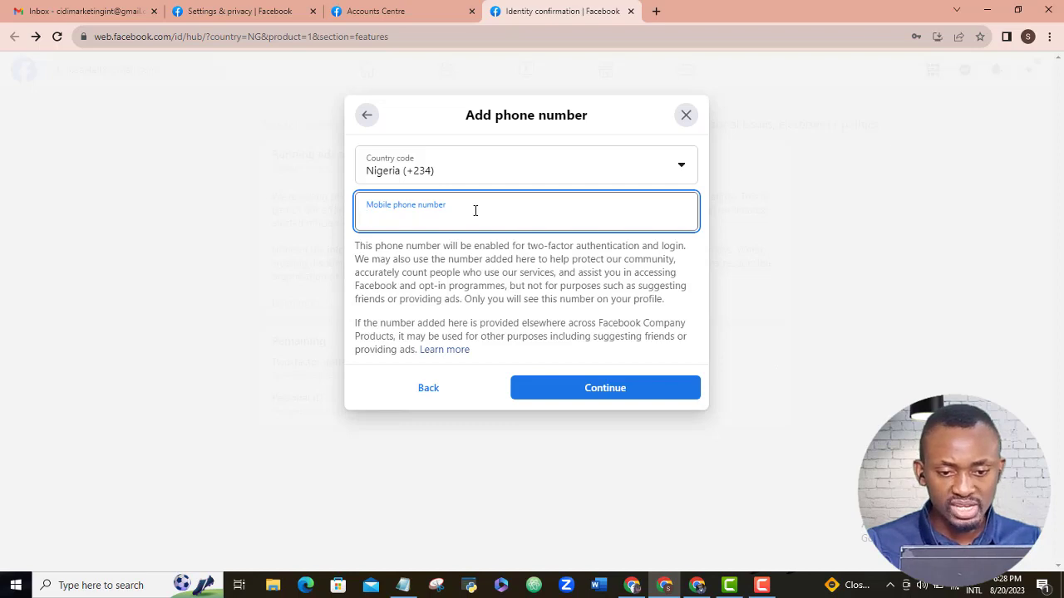
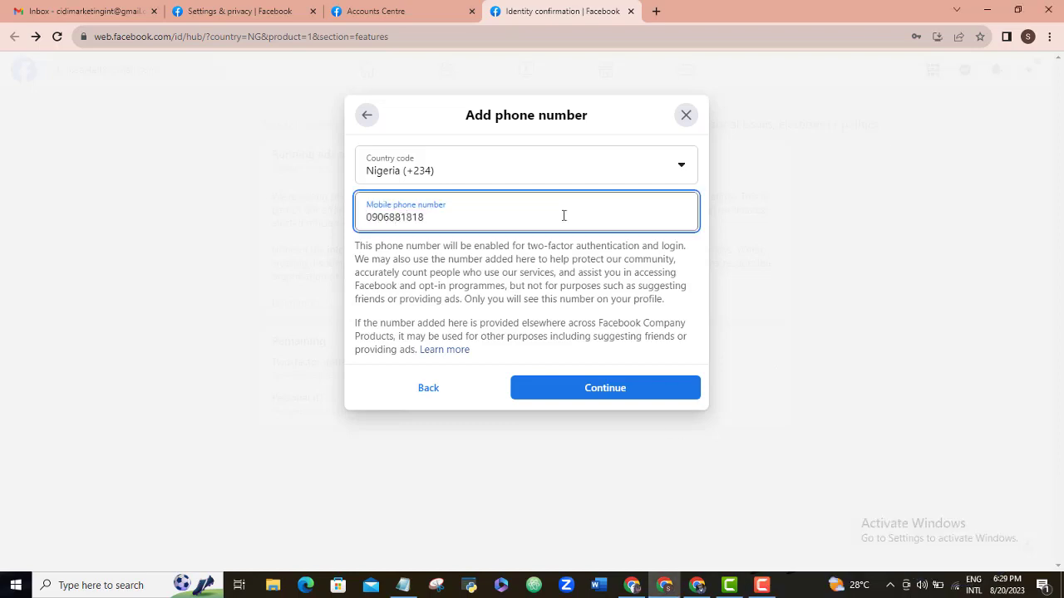
{"action": "left_click", "coordinate": [673, 395]}
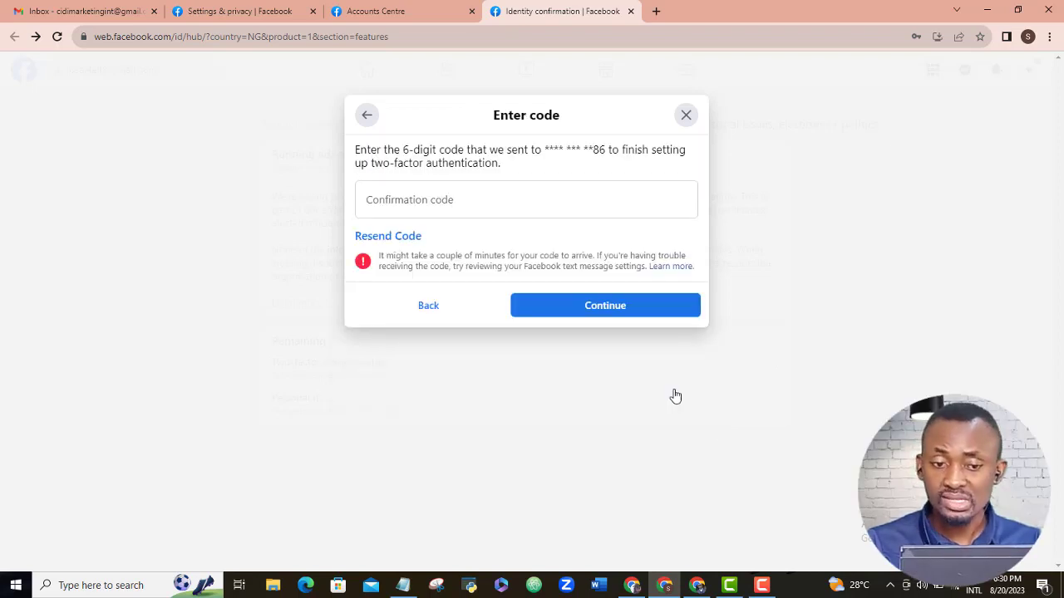
Enter the SMS confirmation code, finish two-factor setup and use this number.
{"action": "left_click", "coordinate": [516, 204]}
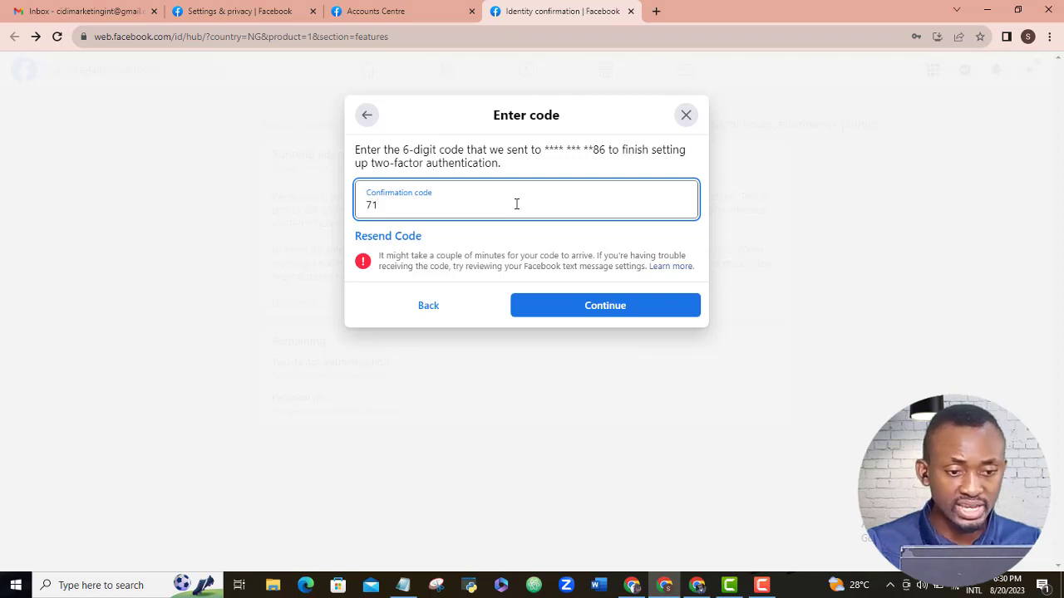
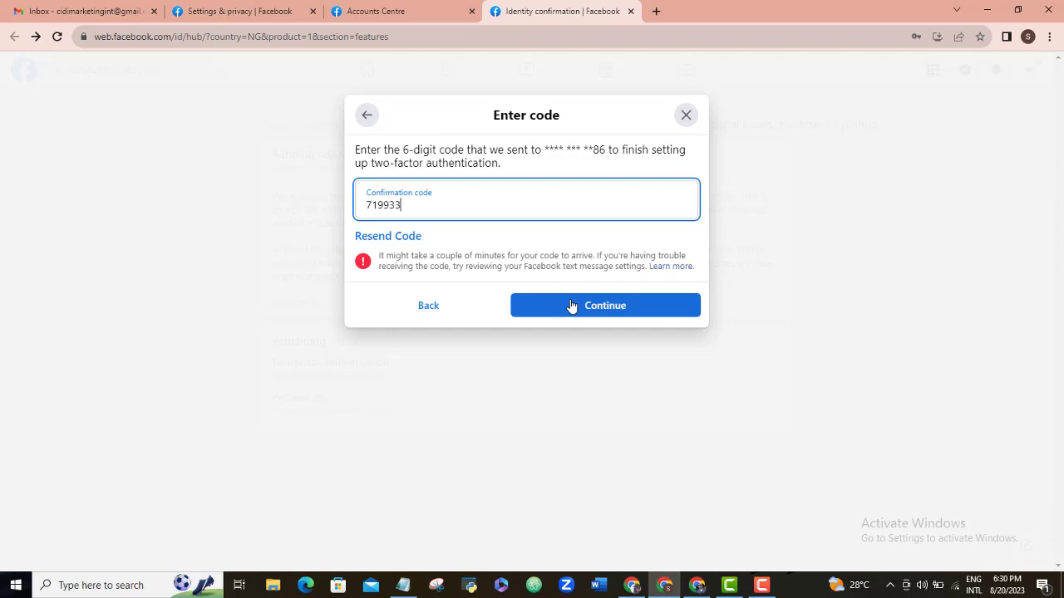
{"action": "left_click", "coordinate": [573, 306]}
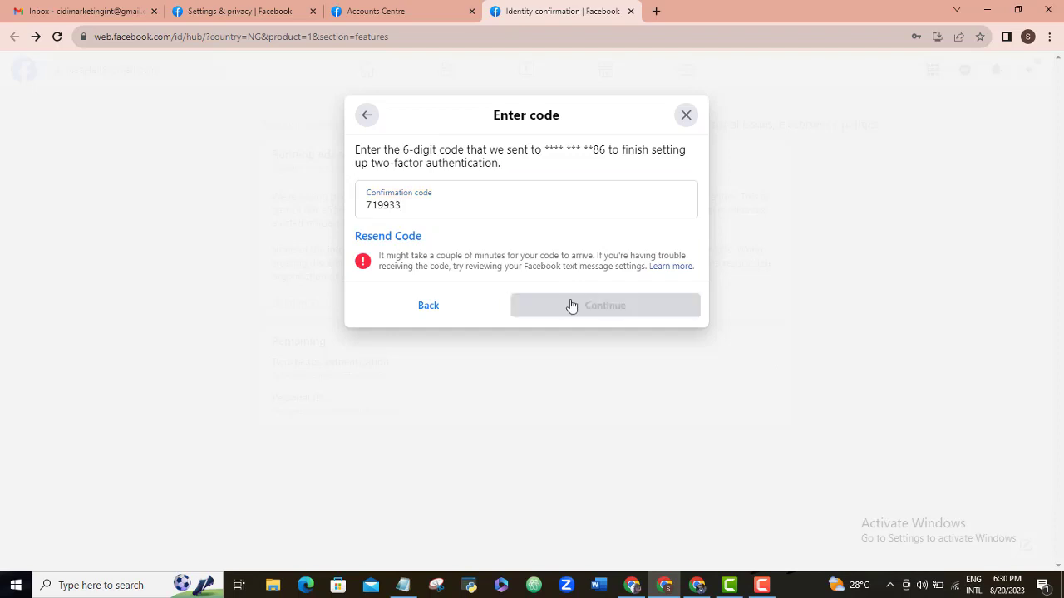
{"action": "left_click", "coordinate": [572, 307]}
{"action": "left_click", "coordinate": [636, 260]}
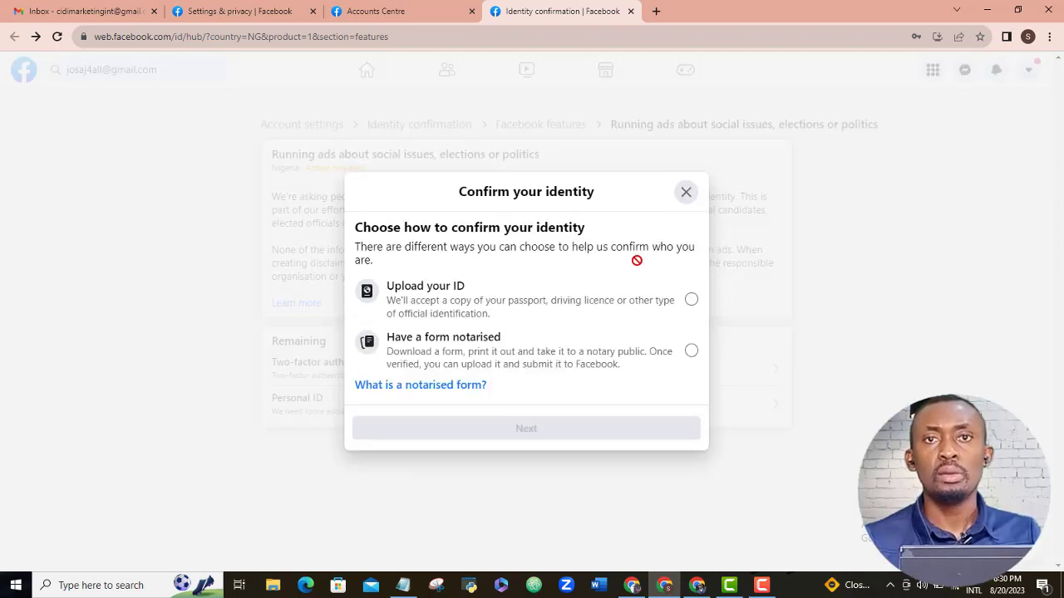
Choose to upload a photo of an ID, selecting National ID card as the type.
{"action": "left_click", "coordinate": [639, 311]}
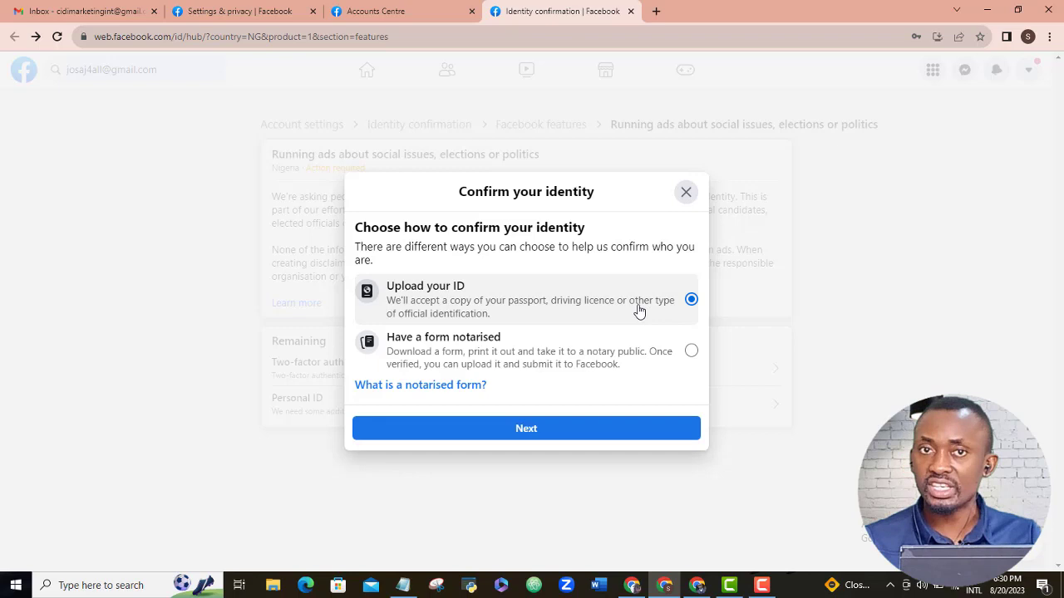
{"action": "left_click", "coordinate": [575, 429]}
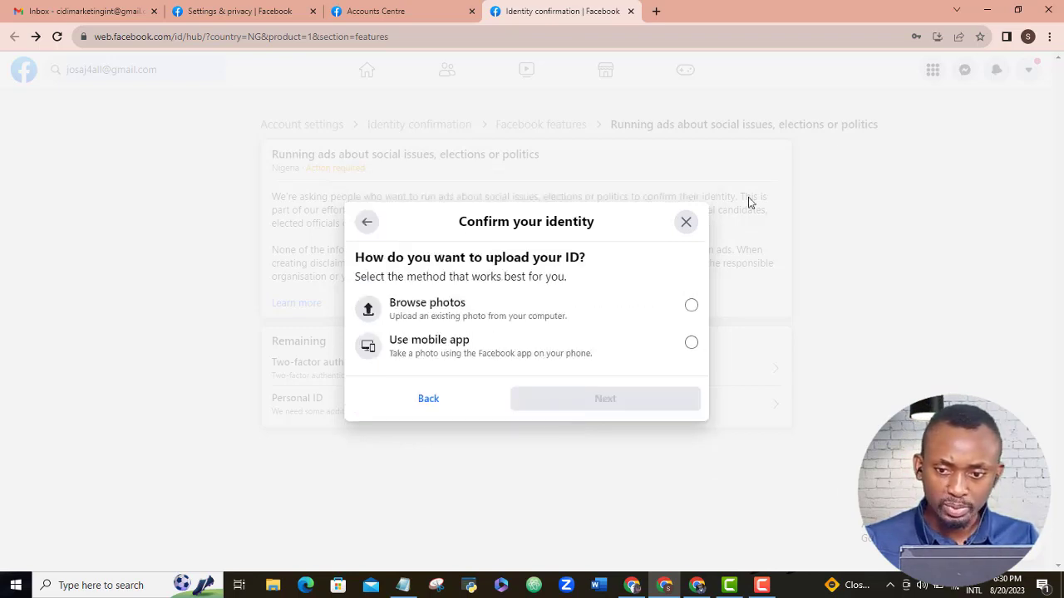
{"action": "left_click", "coordinate": [629, 398]}
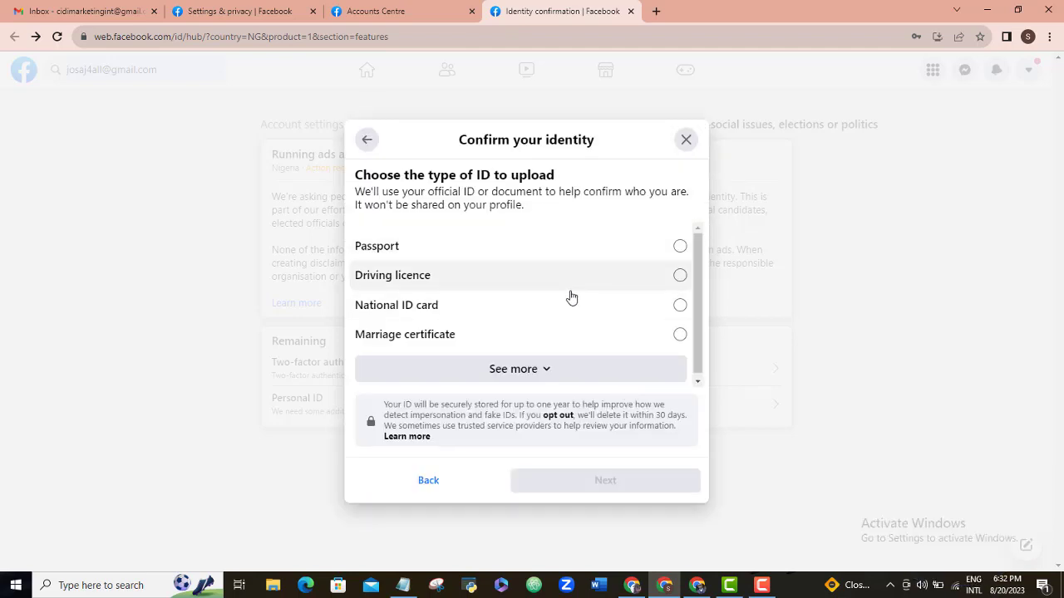
{"action": "left_click", "coordinate": [561, 308]}
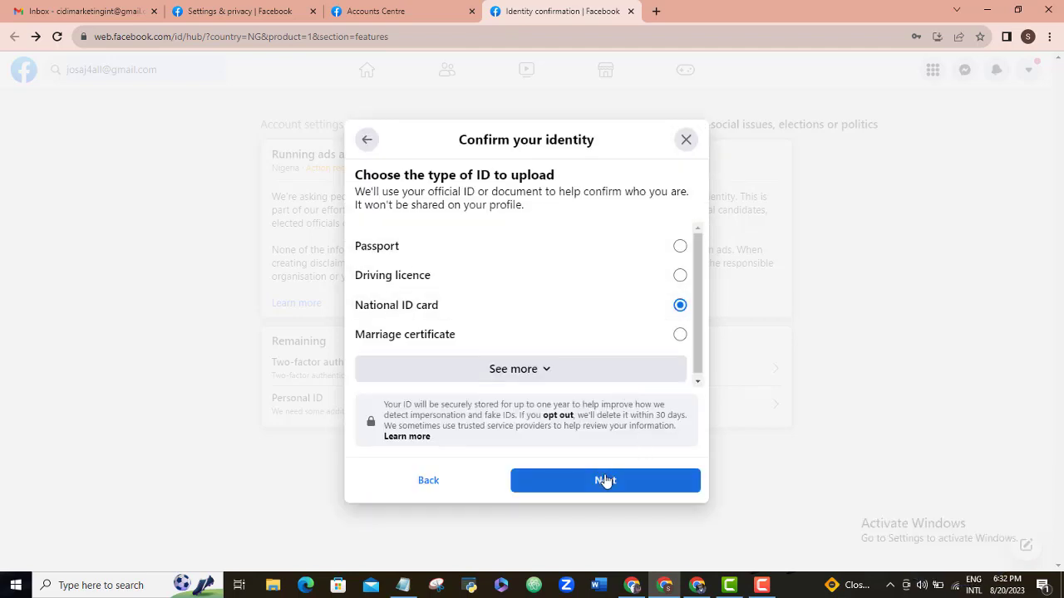
{"action": "left_click", "coordinate": [605, 481]}
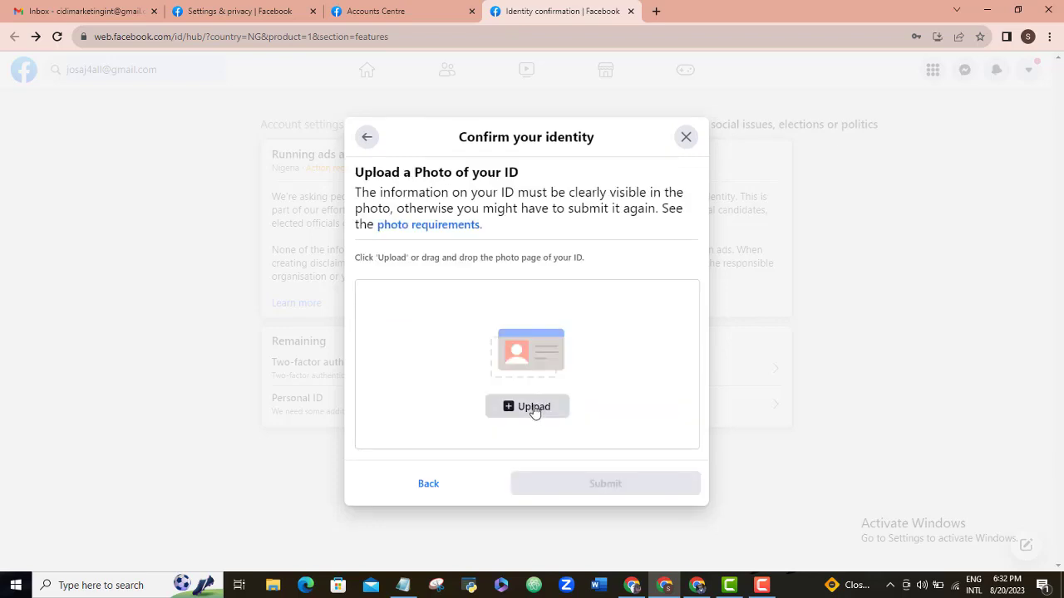
Upload today's WhatsApp Image as the ID photo and submit it for review.
{"action": "left_click", "coordinate": [533, 409]}
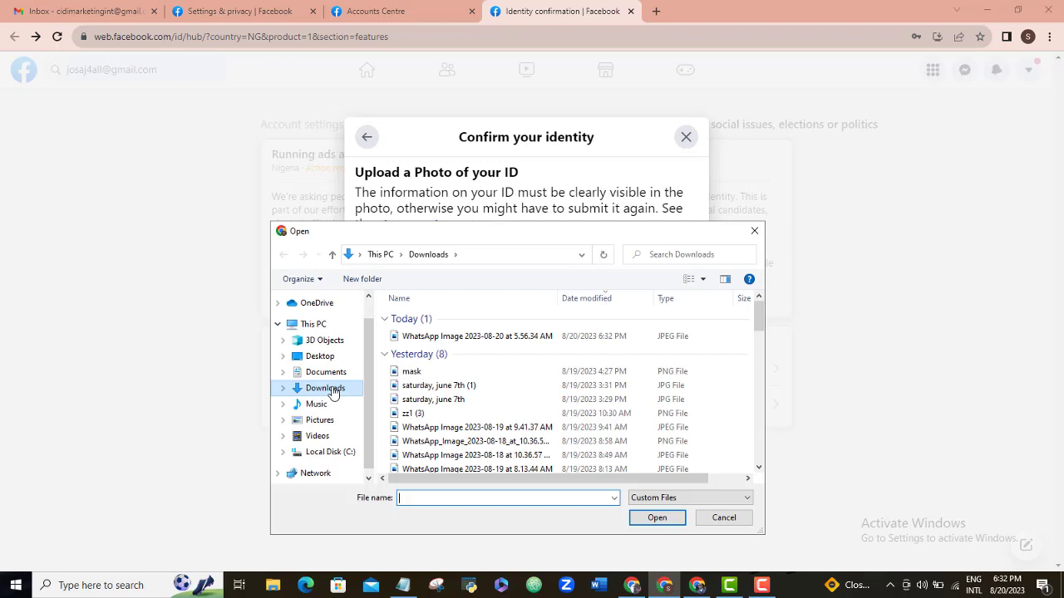
{"action": "double_click", "coordinate": [429, 341]}
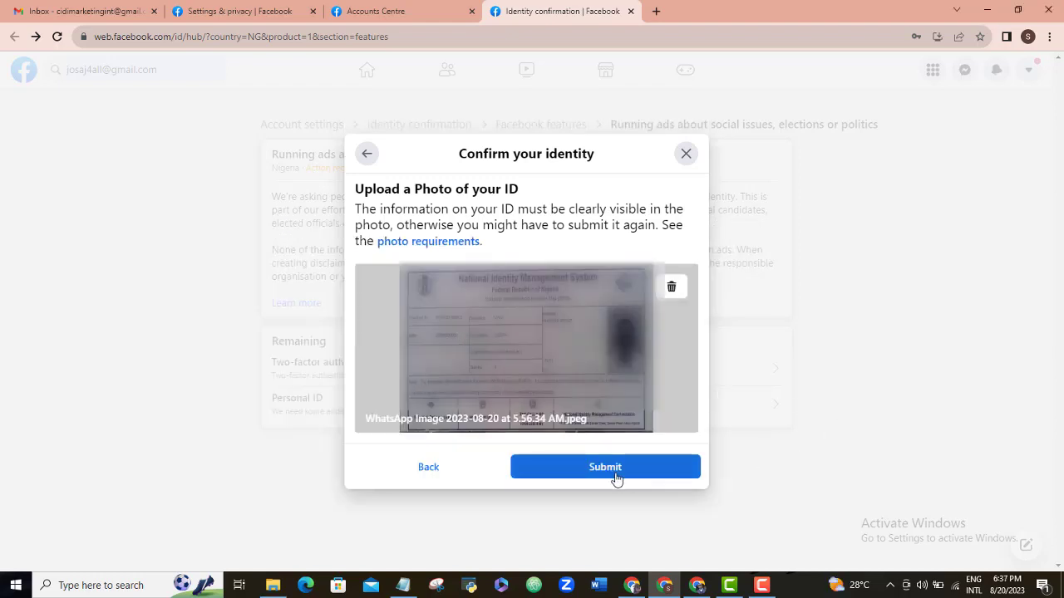
{"action": "left_click", "coordinate": [609, 477]}
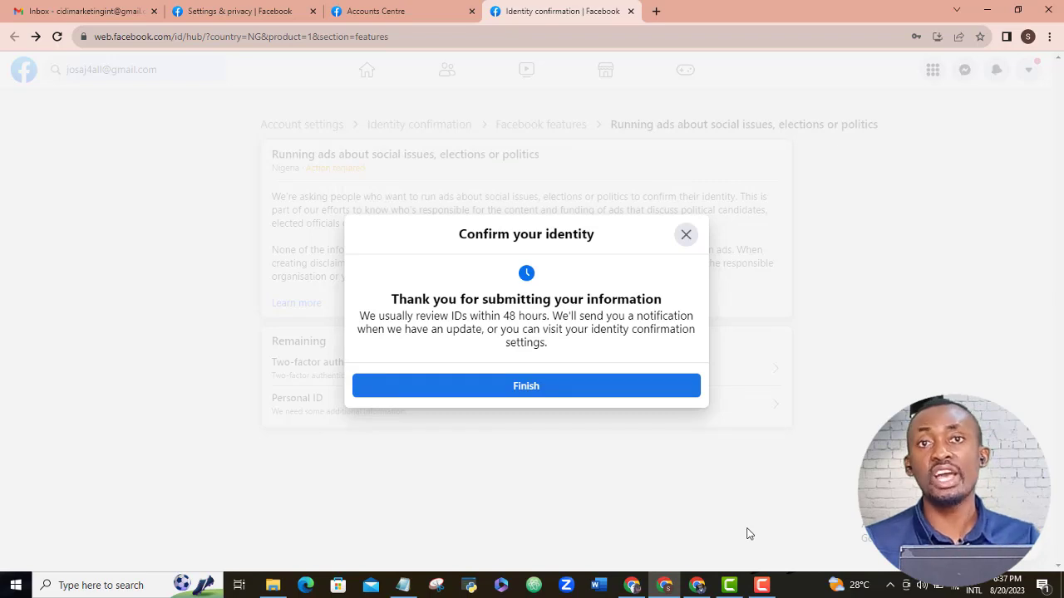
Close the submission dialog with Finish and reload to see the In review status.
{"action": "mouse_move", "coordinate": [767, 588]}
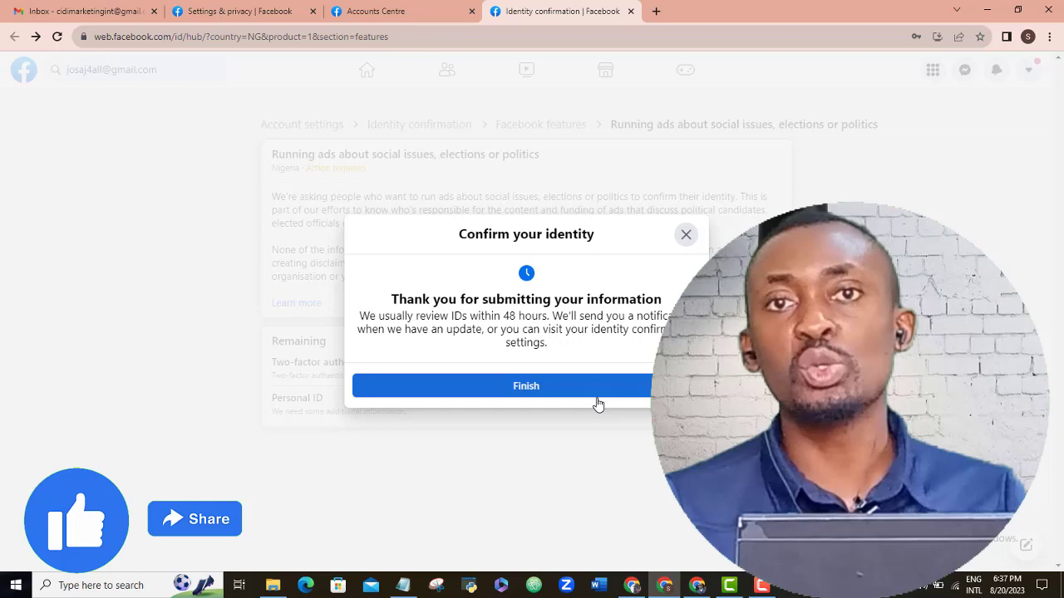
{"action": "left_click", "coordinate": [597, 395]}
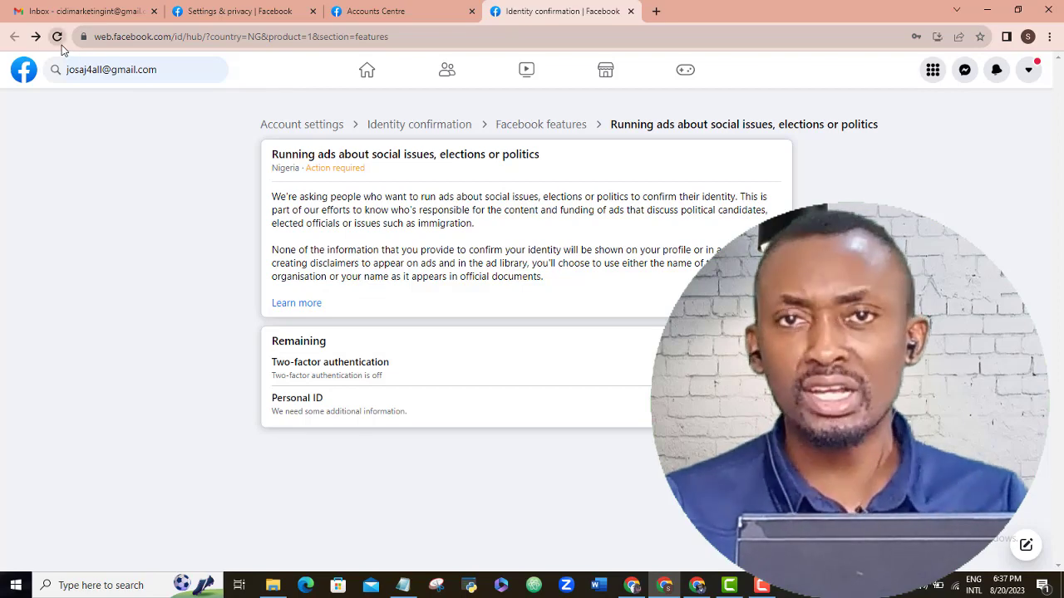
{"action": "left_click", "coordinate": [58, 38]}
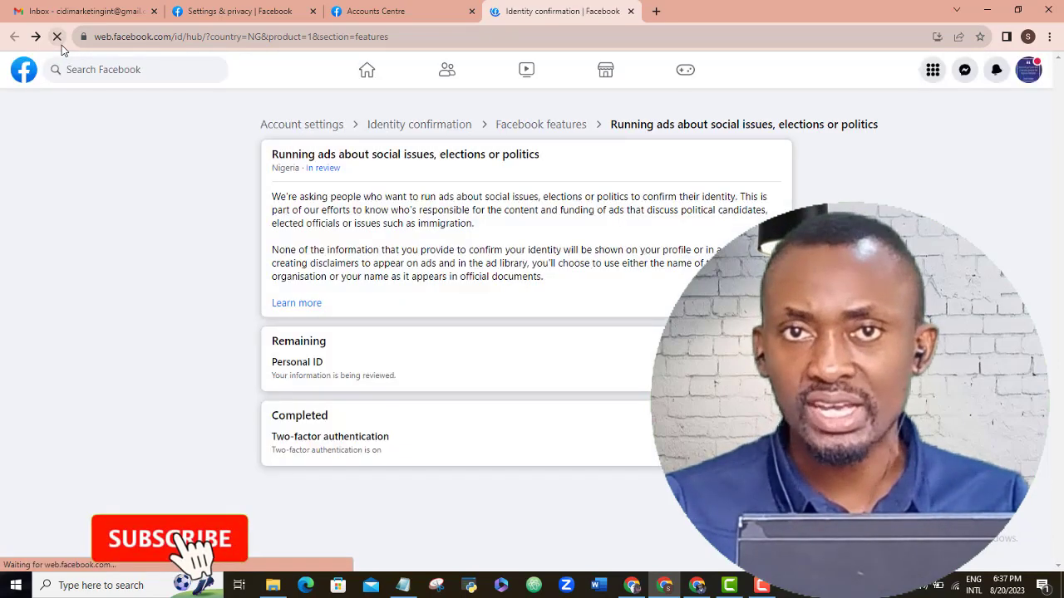